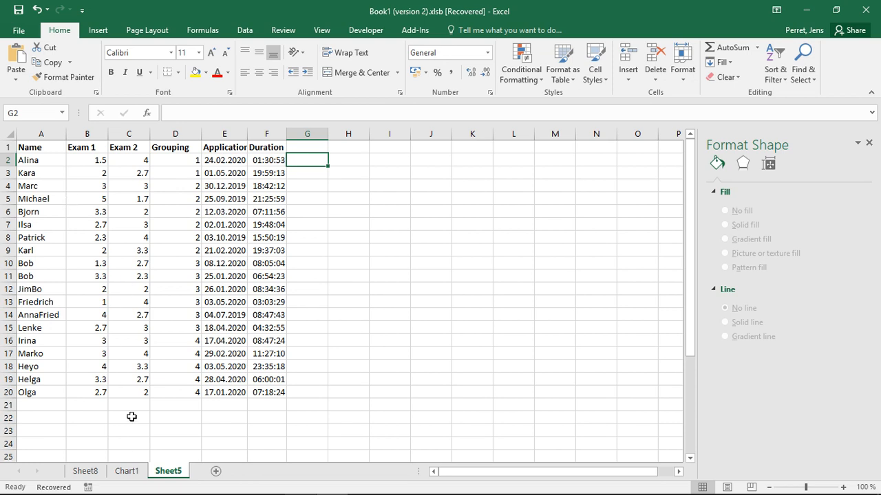
- View the exam results chart on the Chart1 sheet and return to Sheet5
click(125, 472)
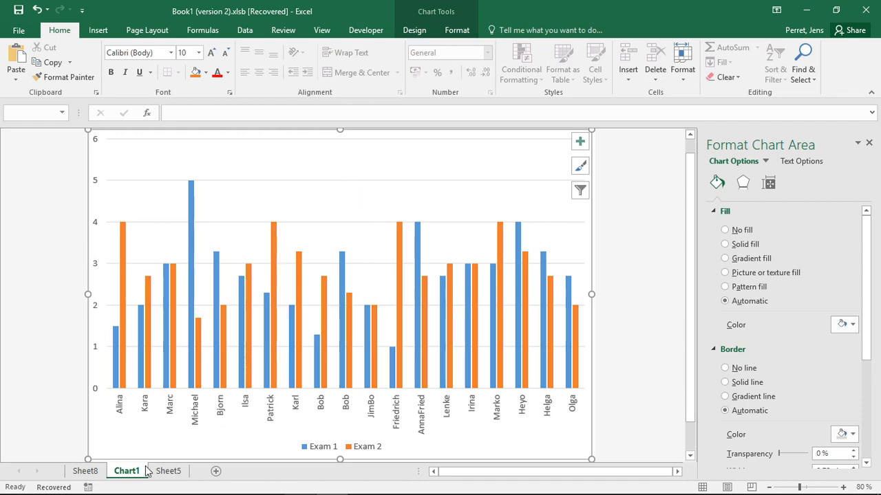
click(168, 472)
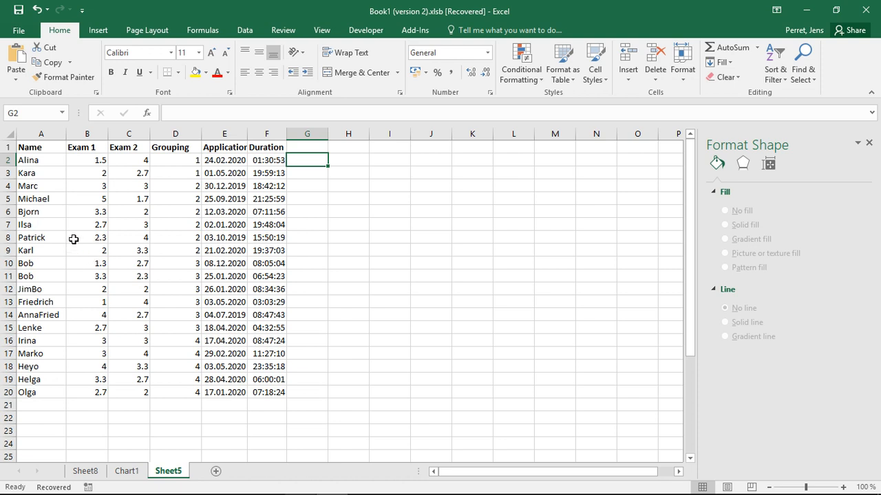
- Insert a line sparkline in cell B21 based on the Exam 1 values in B2:B20
click(97, 33)
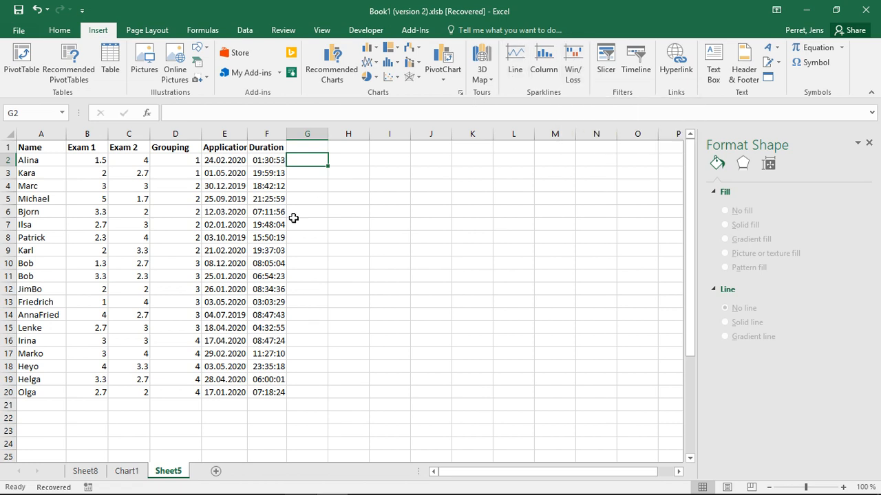
click(98, 404)
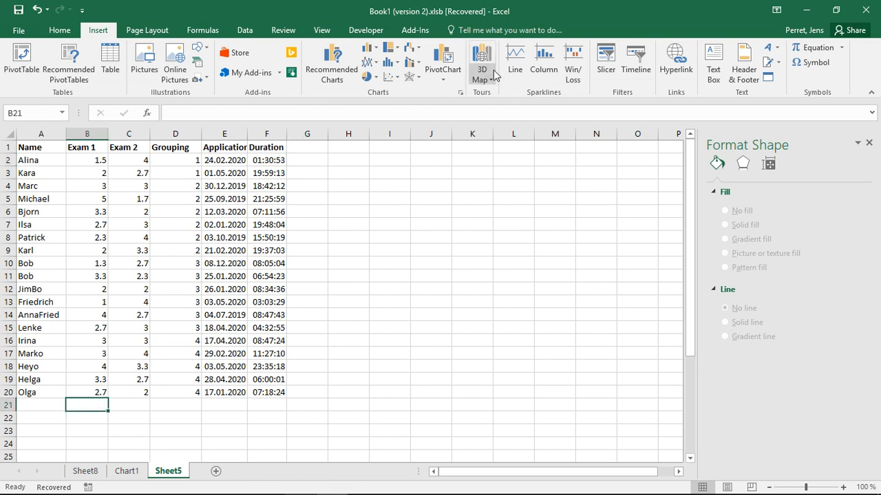
click(515, 66)
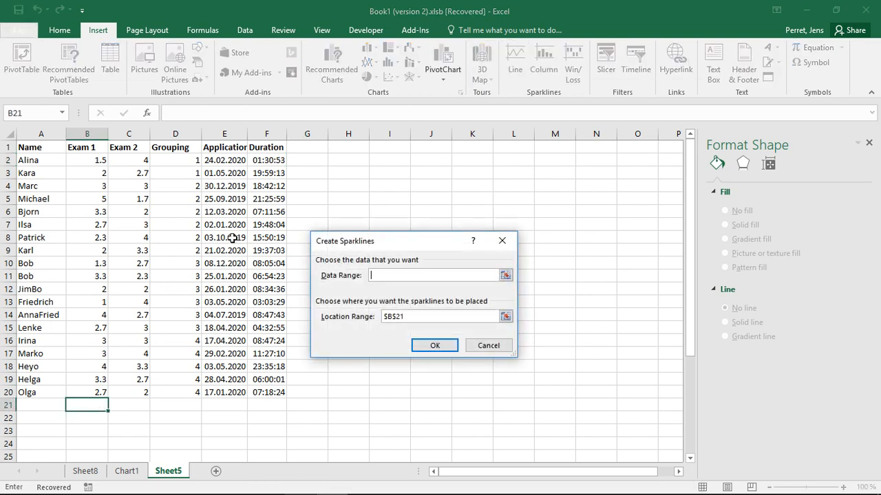
drag(104, 159, 102, 389)
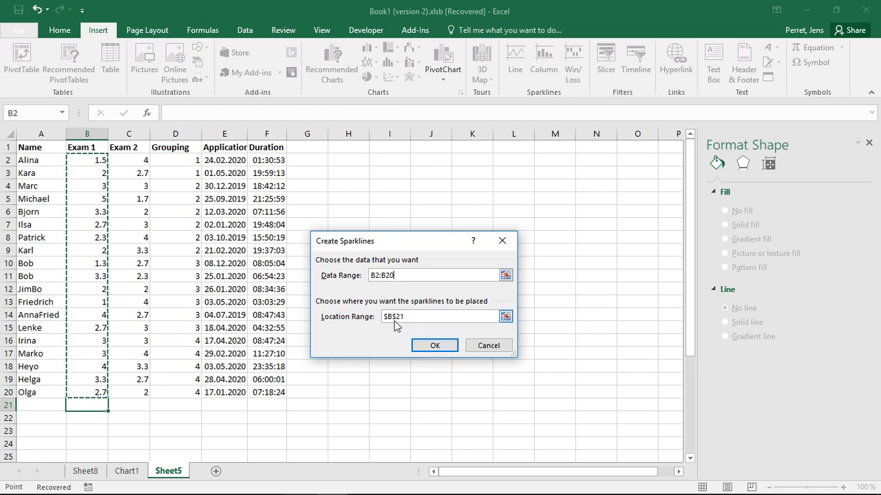
click(436, 345)
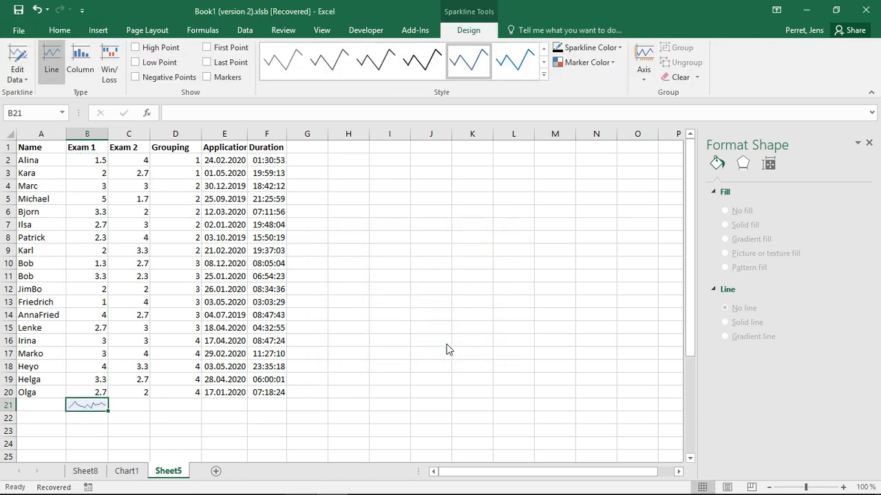
click(244, 407)
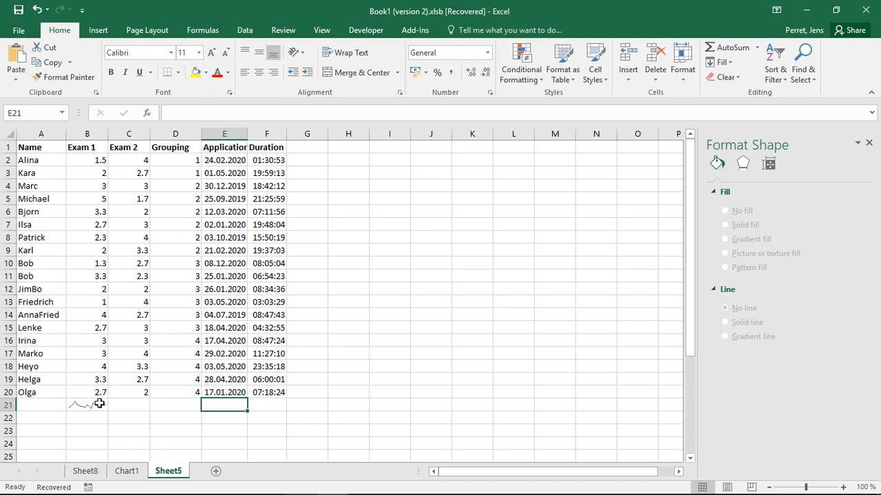
- Fill the Exam 1 sparkline from B21 across to C21 to cover the Exam 2 values
click(74, 408)
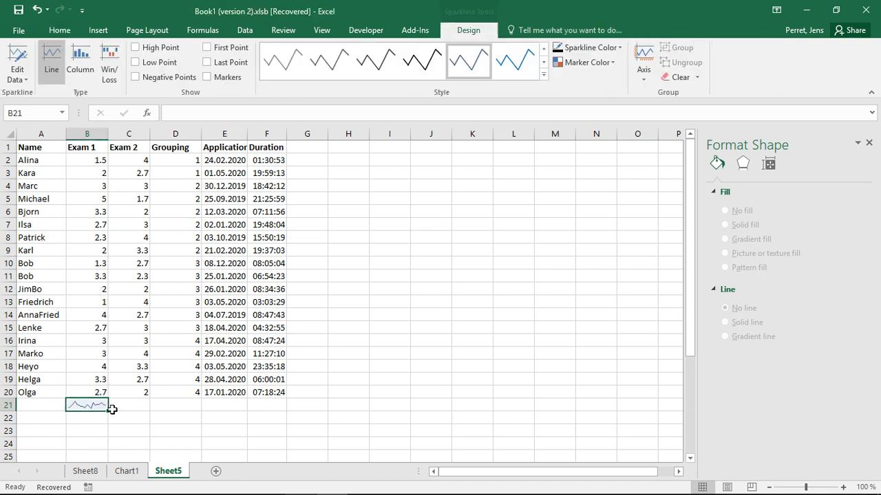
click(135, 405)
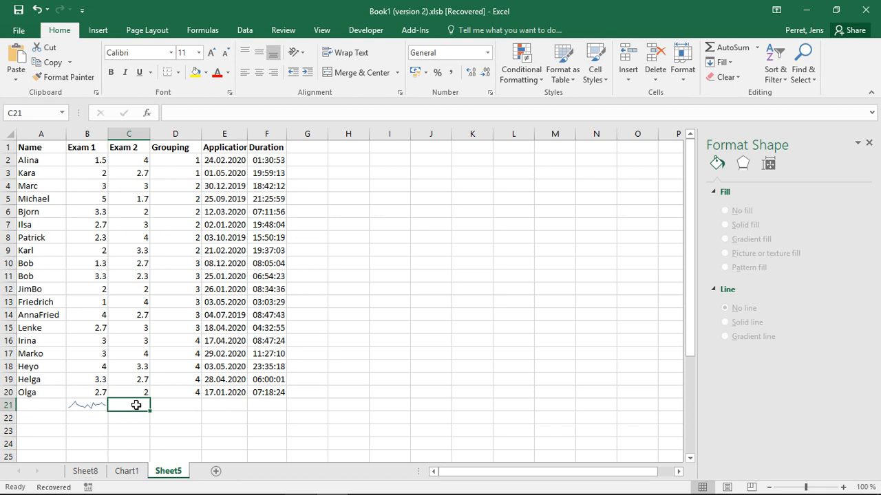
click(100, 405)
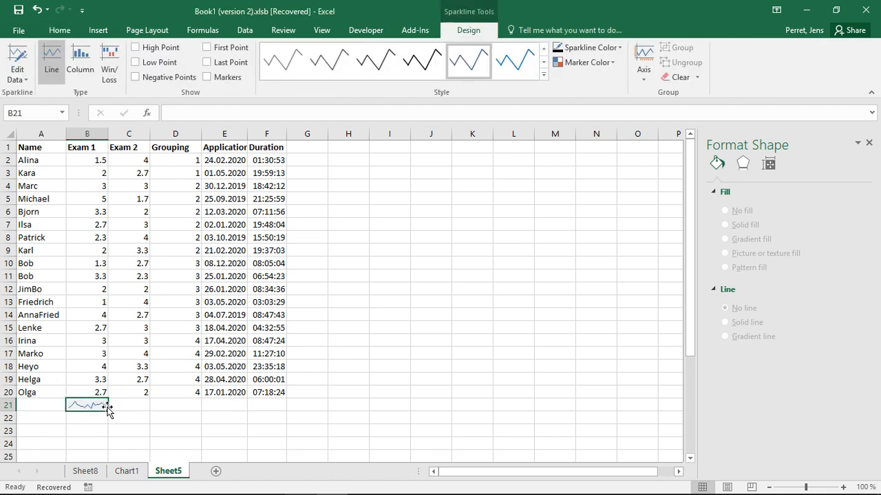
drag(110, 409, 153, 413)
click(143, 328)
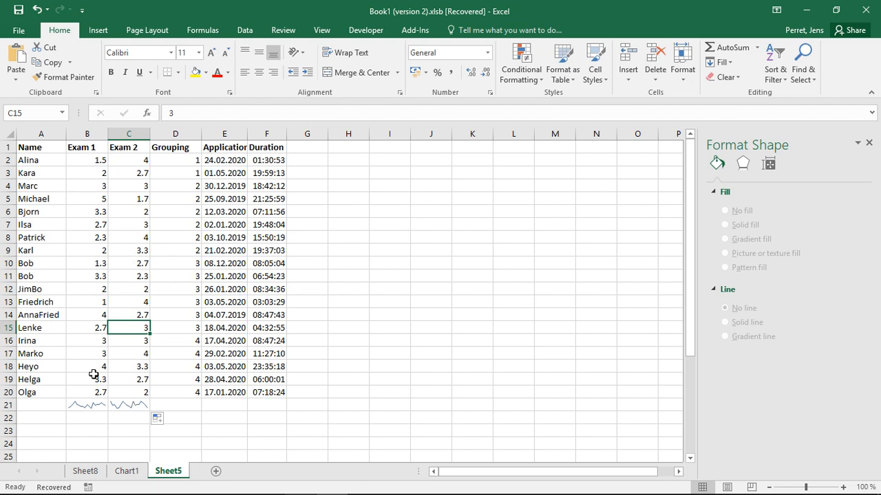
- Change the sparklines in B21:C21 to the Column type
click(86, 404)
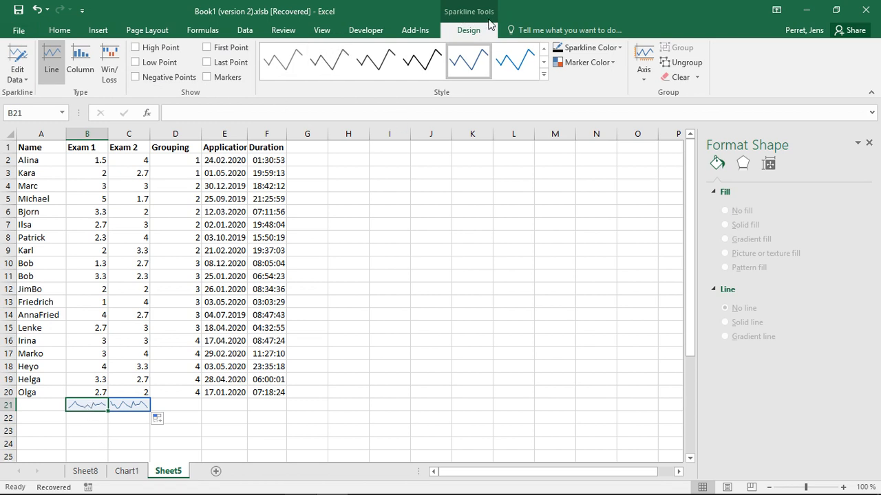
click(82, 69)
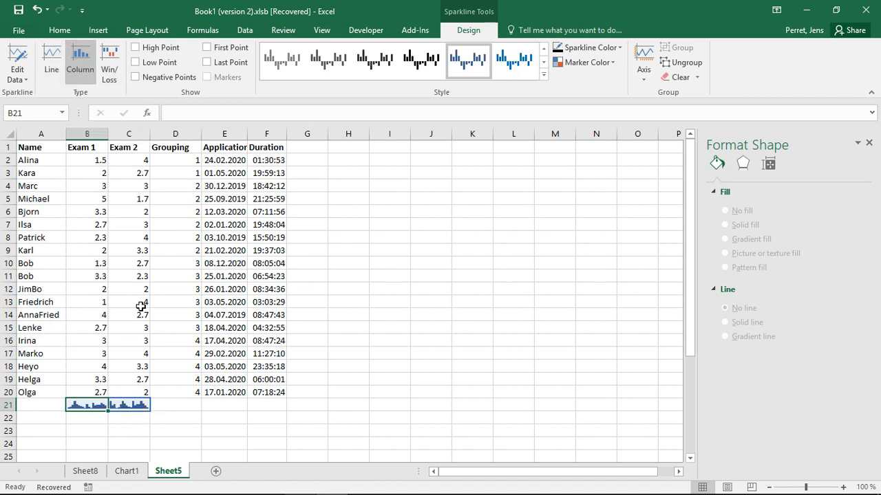
click(196, 407)
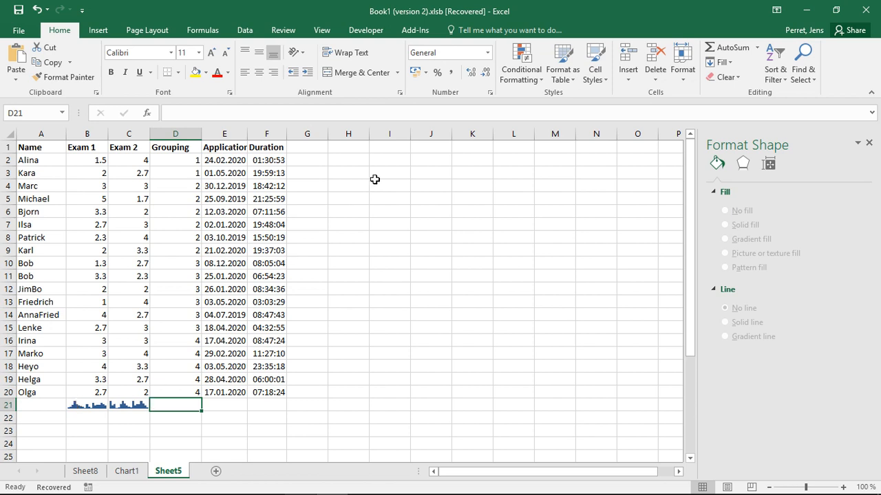
- Enter the values 2, 1, 2, 0, -2, -1, 2, 1 and -3 in cells I2:I10
click(389, 162)
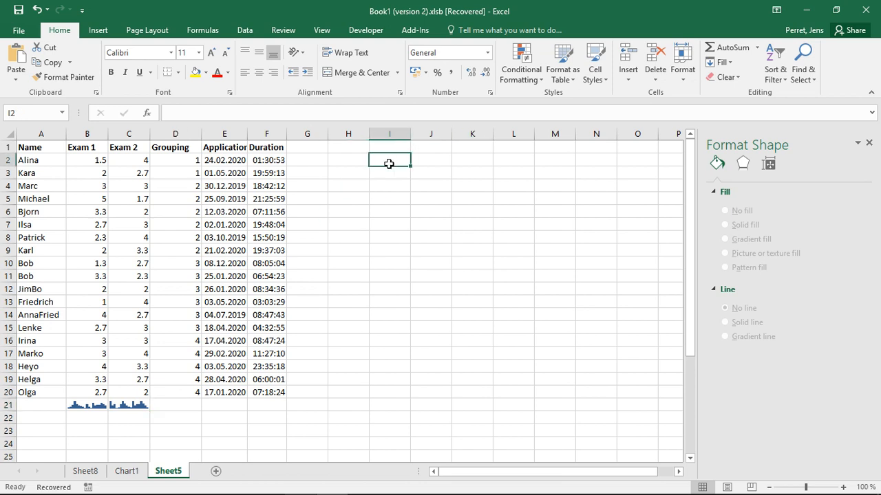
click(396, 239)
click(392, 170)
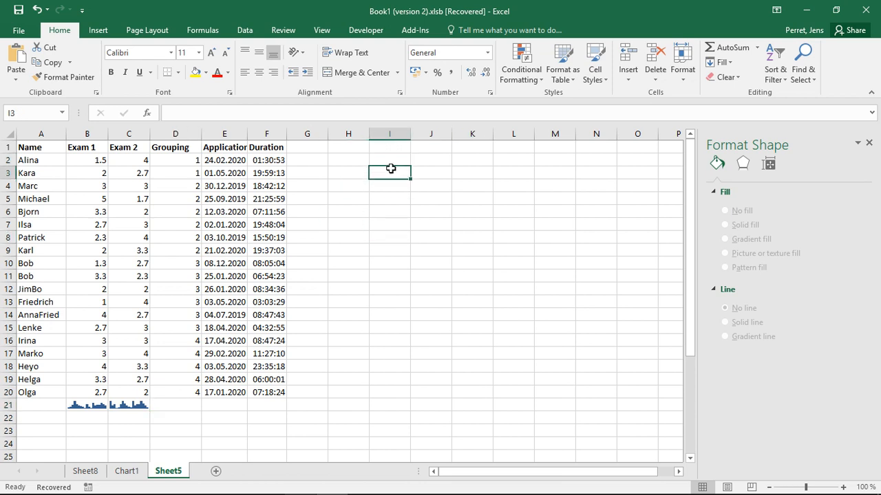
click(384, 159)
text(2)
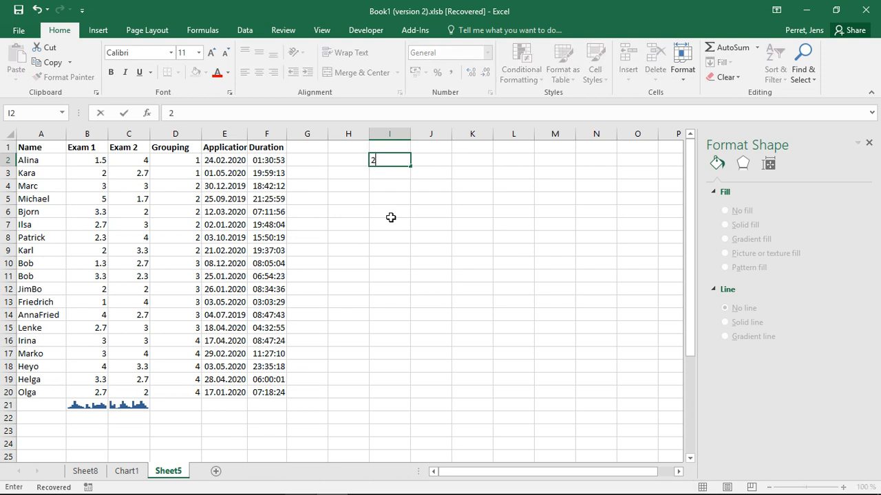
key(Return)
text(1)
key(Return)
text(2)
key(Return)
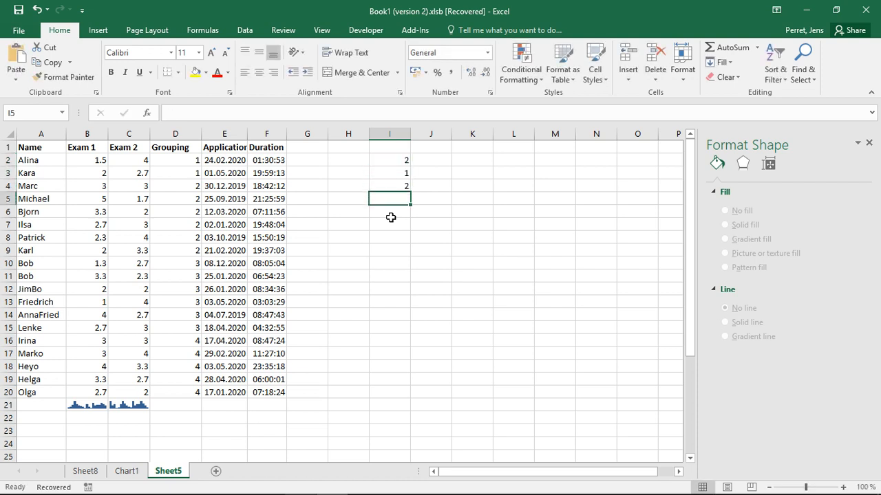
text(0)
key(Return)
text(.2)
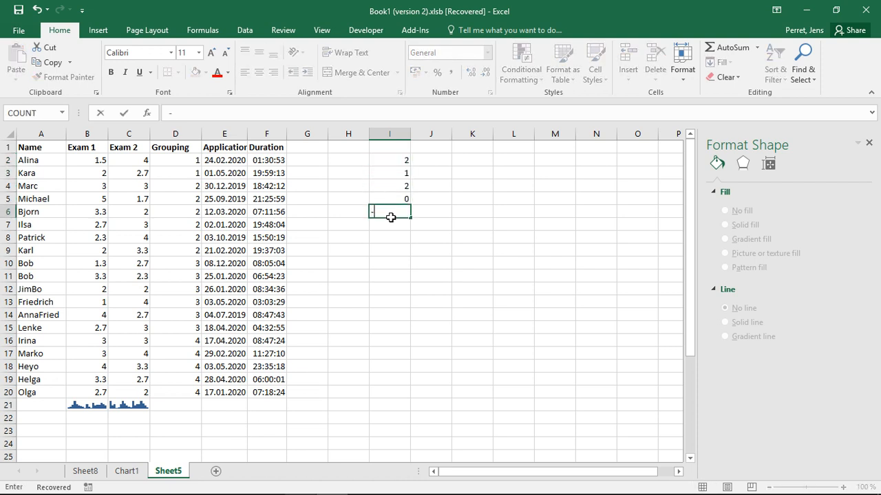
key(Return)
text(-1)
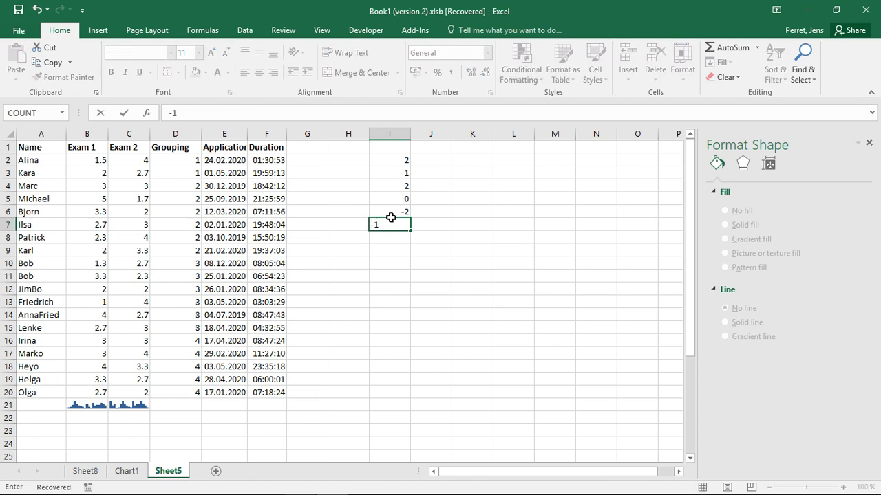
key(Return)
text(2)
key(Return)
text(1)
key(Return)
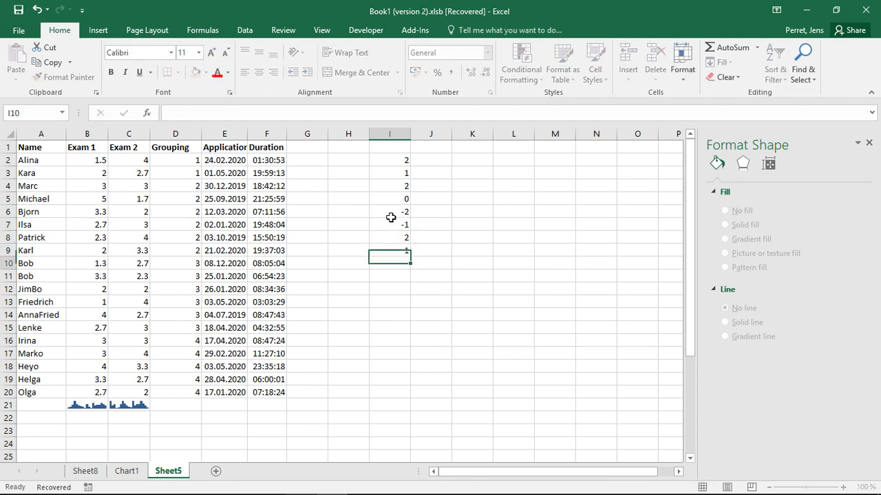
text(-3)
key(Return)
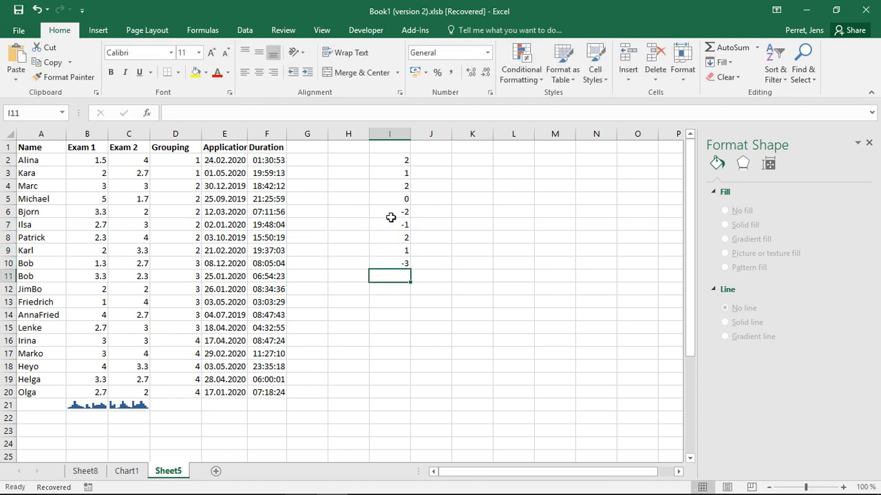
- Insert a Win/Loss sparkline in cell I11 using the data range I2:I10
drag(379, 161, 390, 269)
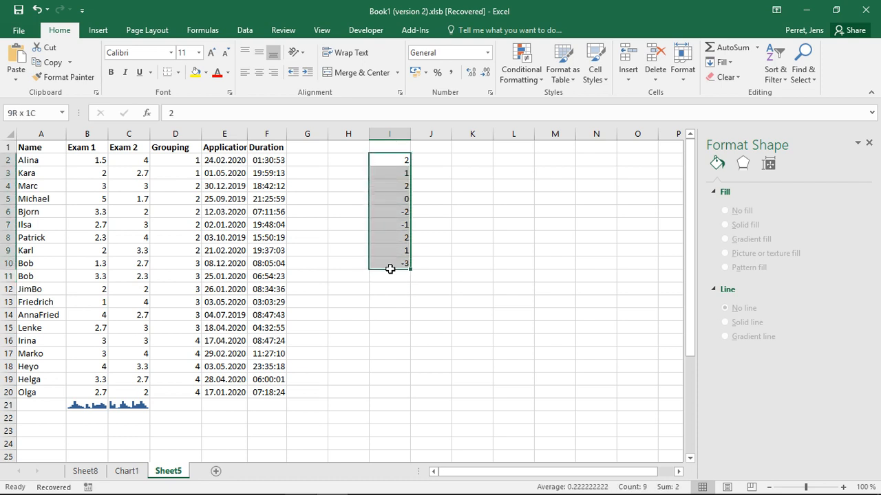
click(391, 276)
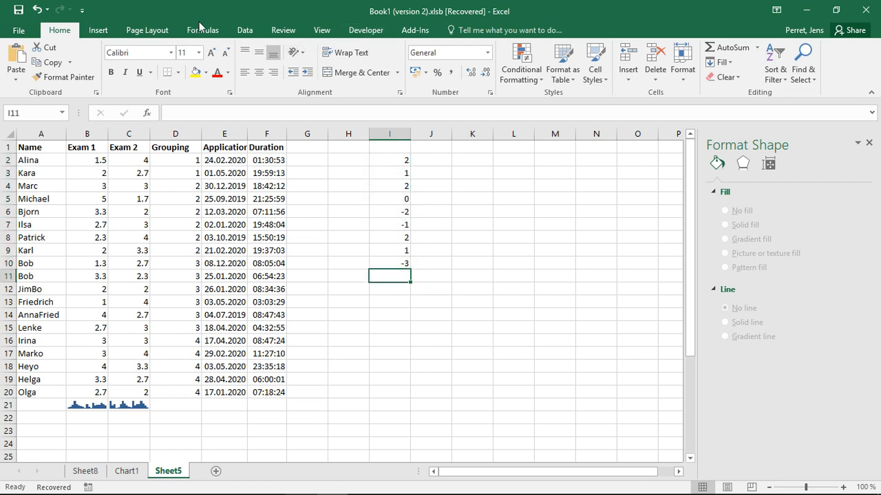
click(100, 31)
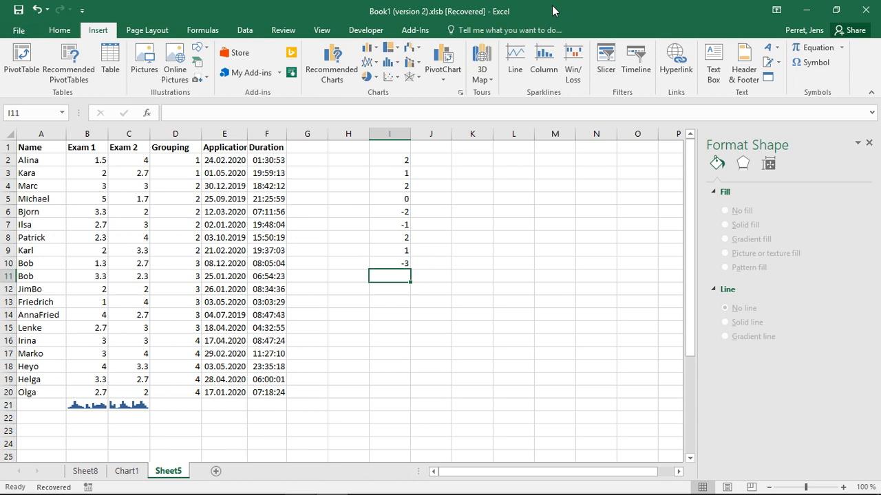
click(573, 55)
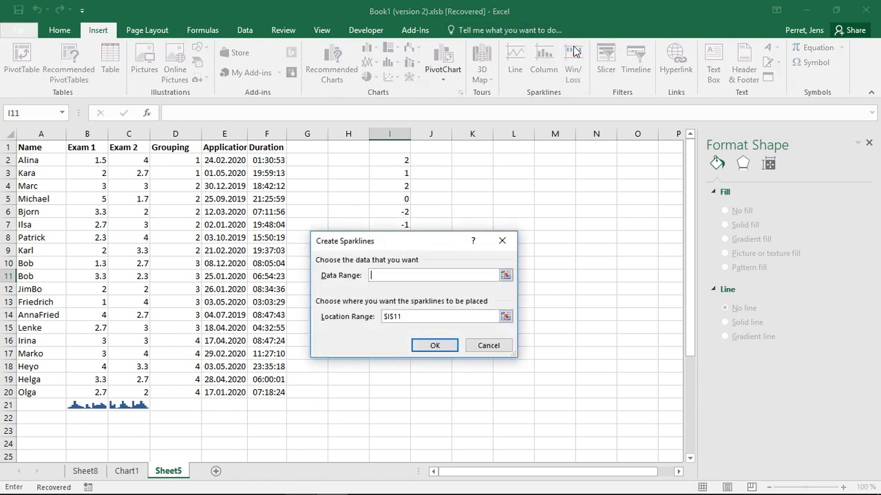
click(506, 276)
drag(415, 248, 543, 232)
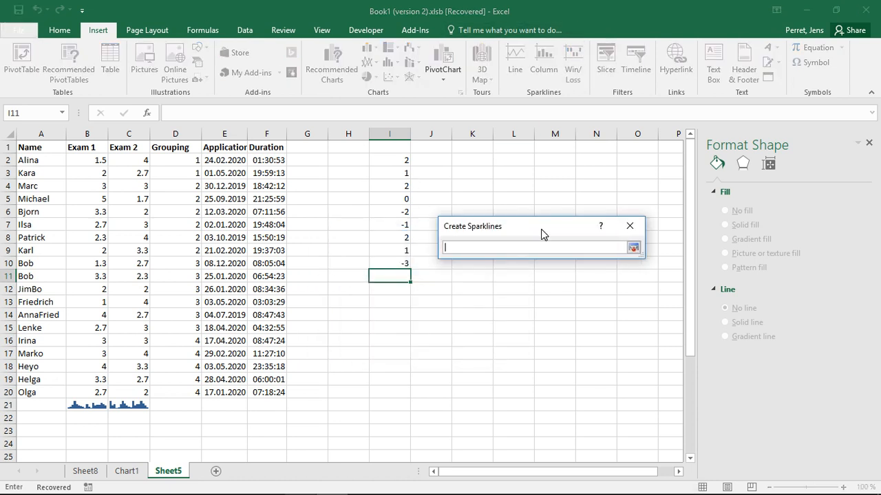
drag(392, 160, 392, 263)
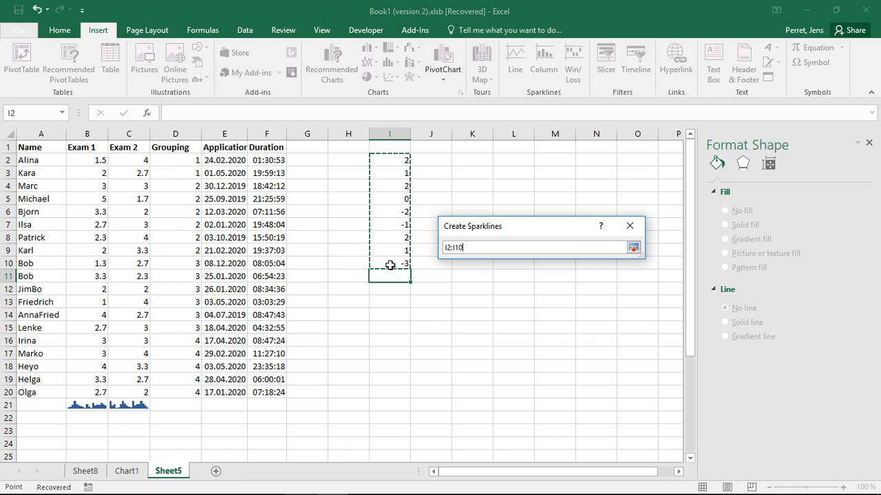
click(632, 248)
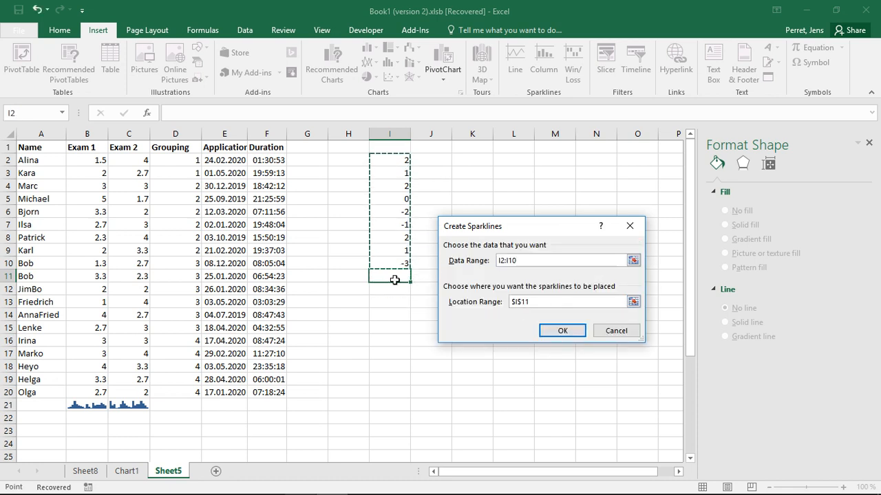
click(555, 331)
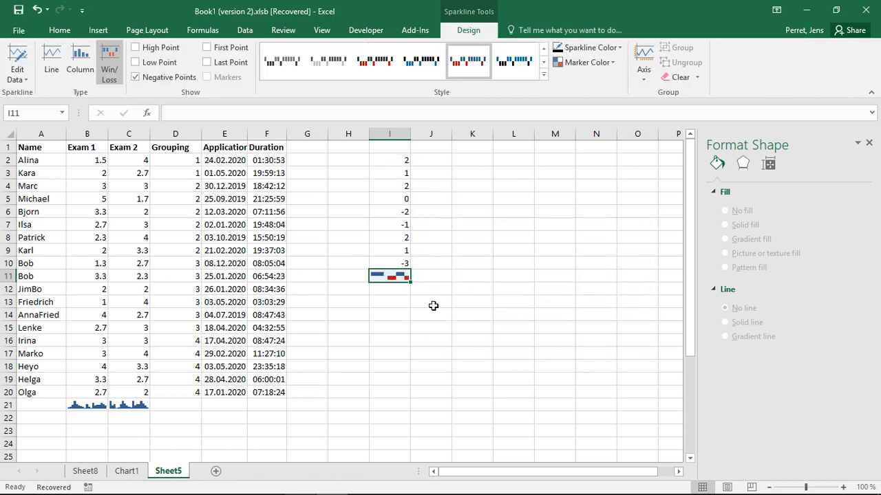
click(396, 303)
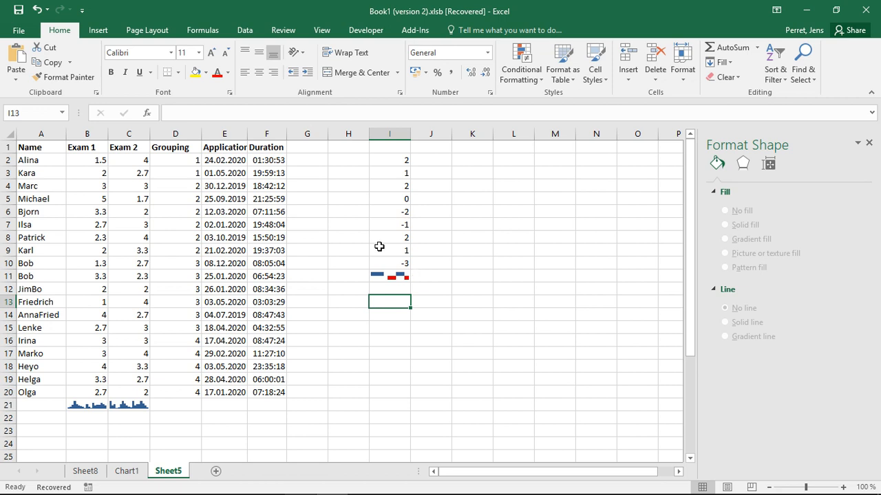
- Try the High Point and Low Point highlighting on the Win/Loss sparkline in I11, and switch both off again
click(393, 276)
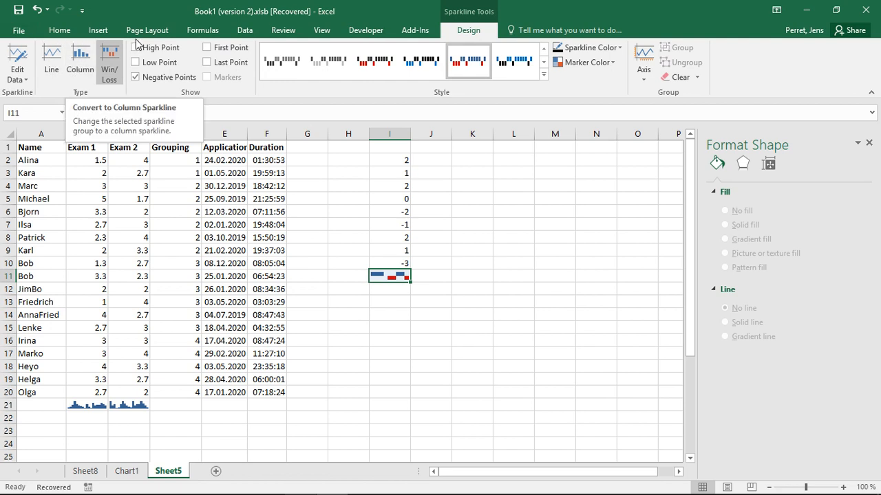
click(161, 63)
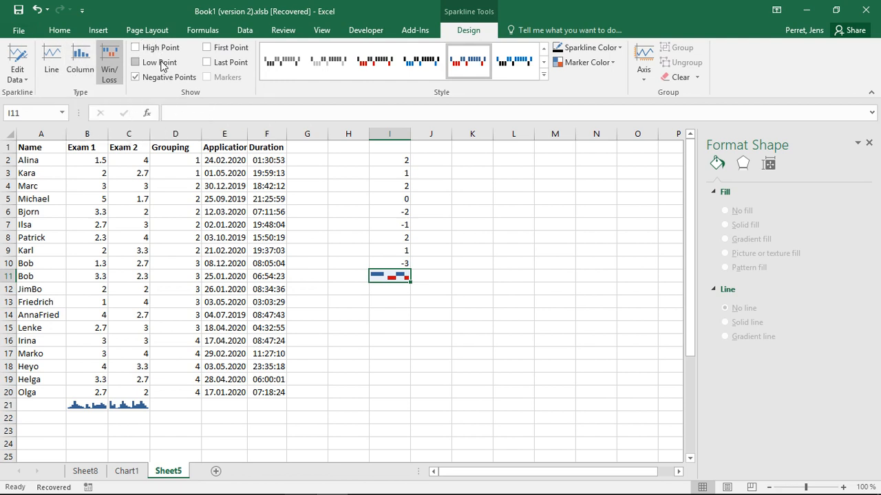
click(155, 50)
click(153, 62)
click(152, 62)
click(154, 51)
- Try the high and low point highlighting on the column sparklines in B21:C21, and remove it again
click(129, 403)
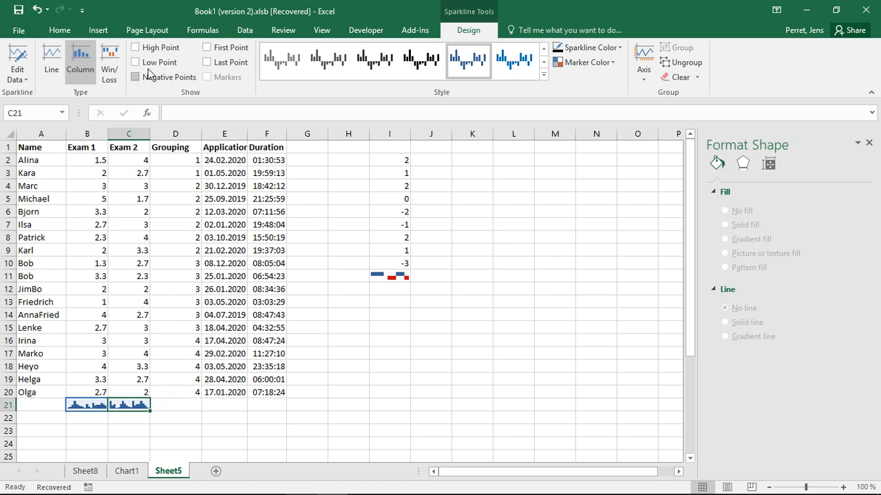
click(149, 48)
click(147, 50)
click(153, 71)
click(152, 66)
- Set the value in cell I8 of the win/loss data to 0
click(394, 239)
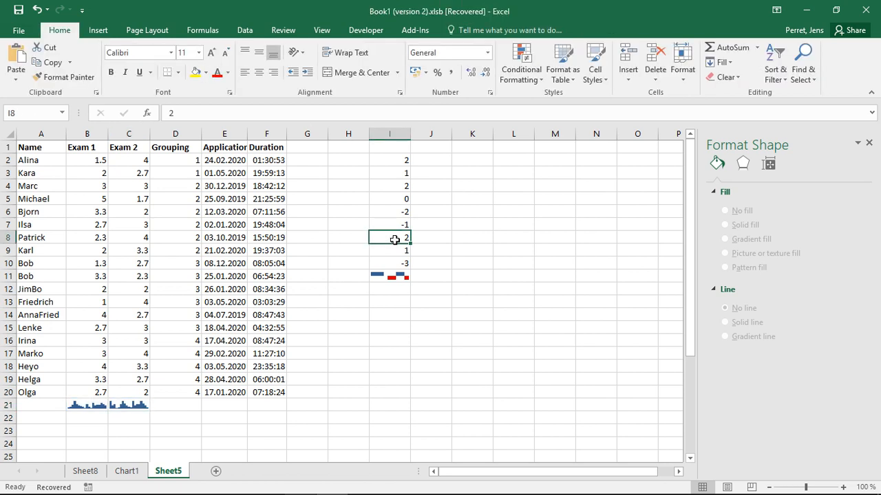
key(BackSpace)
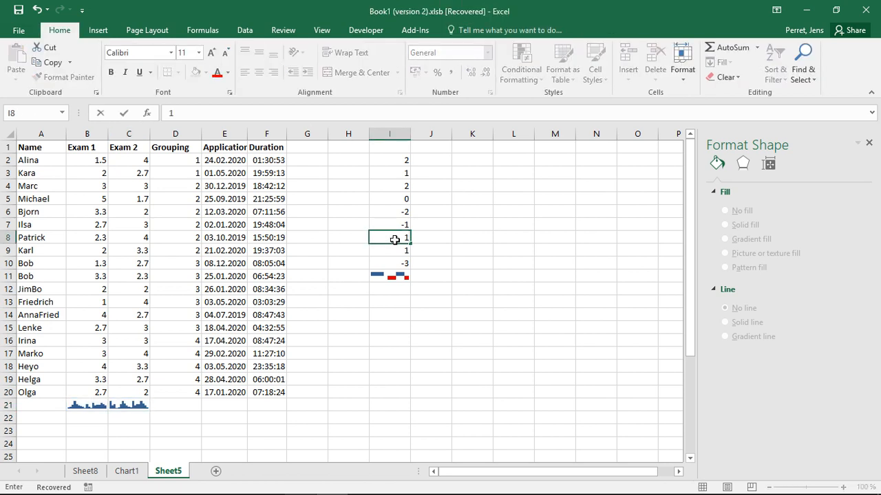
text(0)
key(Return)
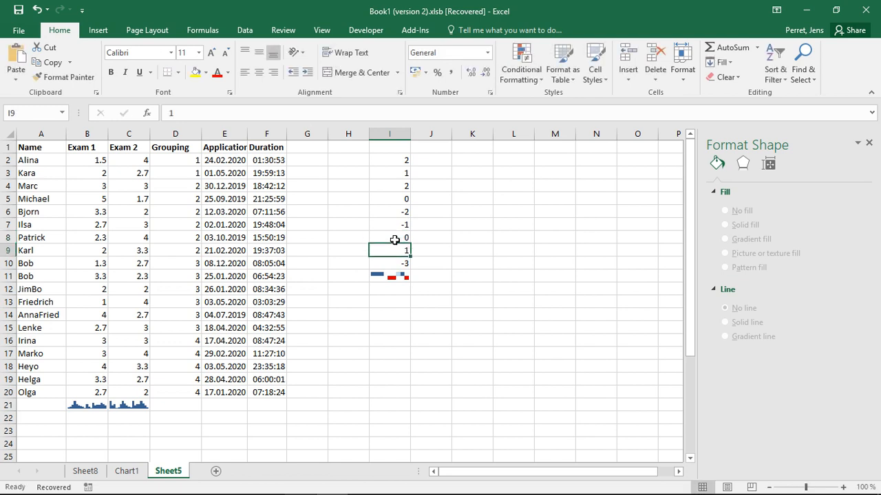
key(Down)
click(400, 289)
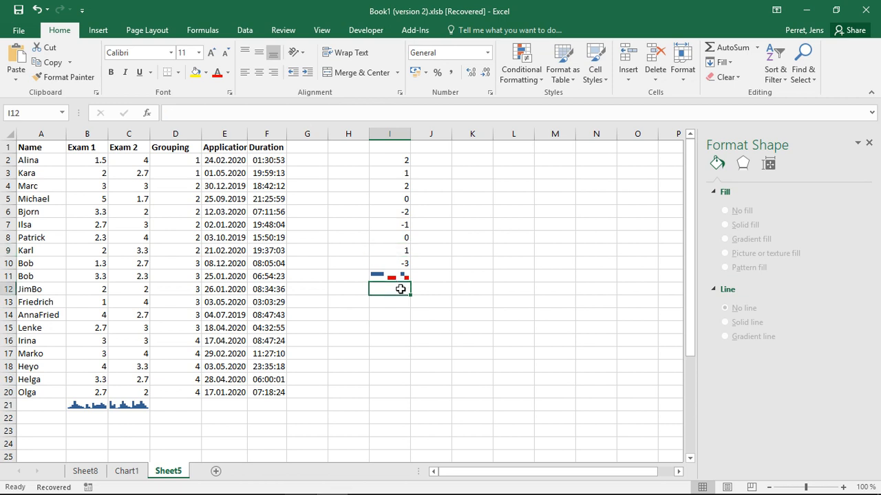